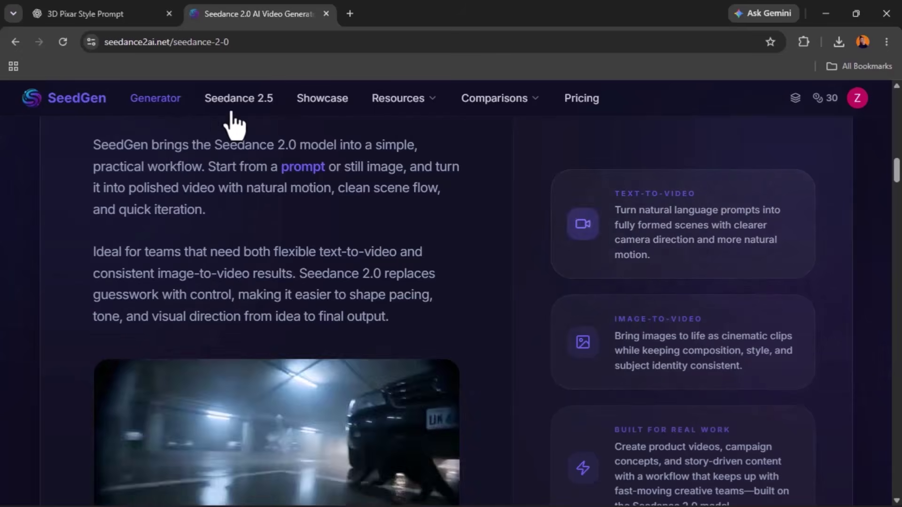
- Open the Seedance 2.5 generator page and switch the generation mode to Text to Video
click(258, 100)
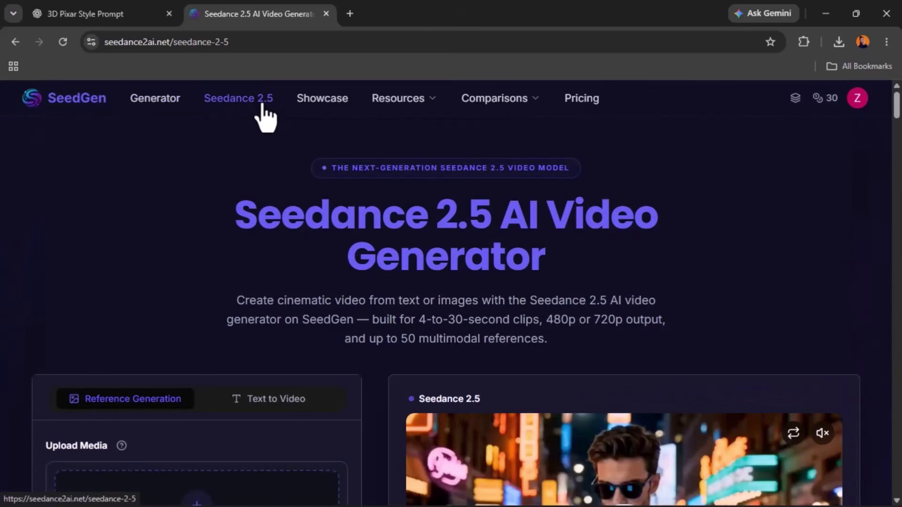
drag(898, 113, 897, 115)
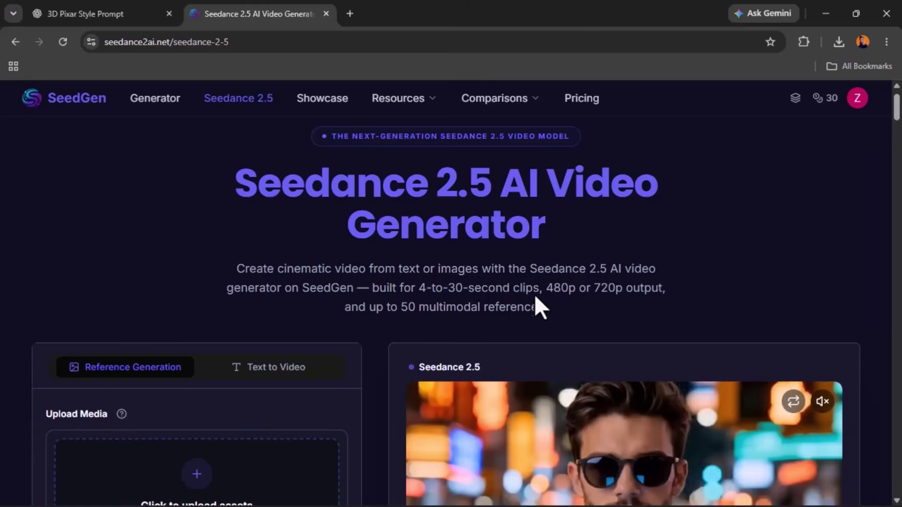
drag(898, 119, 900, 162)
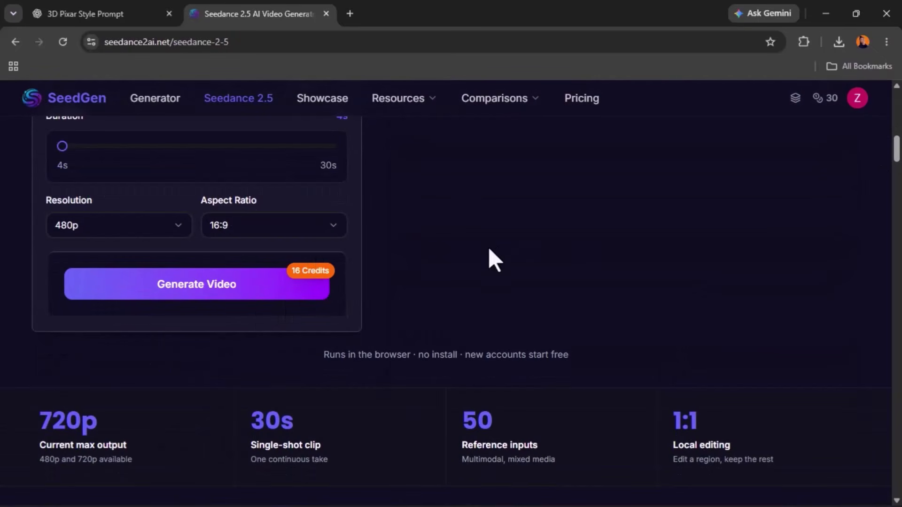
drag(897, 151, 897, 121)
click(281, 231)
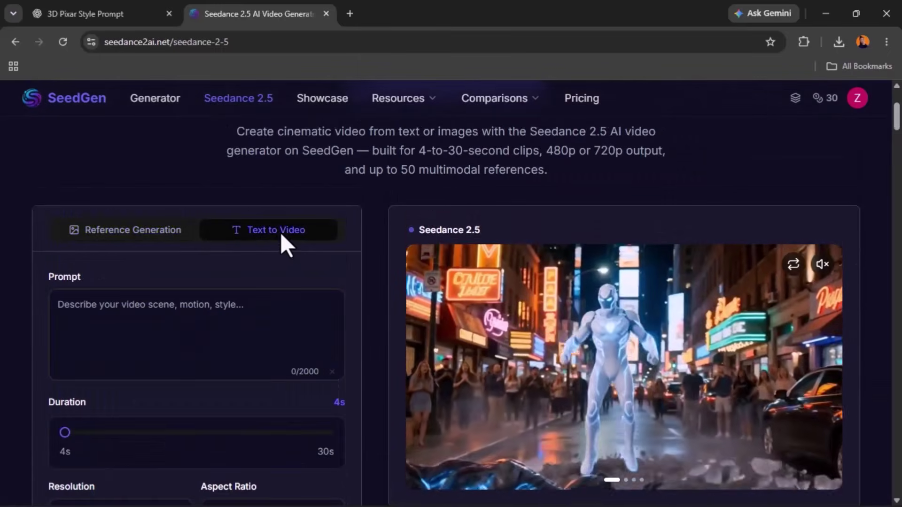
- Paste the copied scene prompt into the video prompt field
mouse_move(897, 122)
mouse_down()
mouse_move(897, 140)
mouse_move(894, 127)
mouse_up()
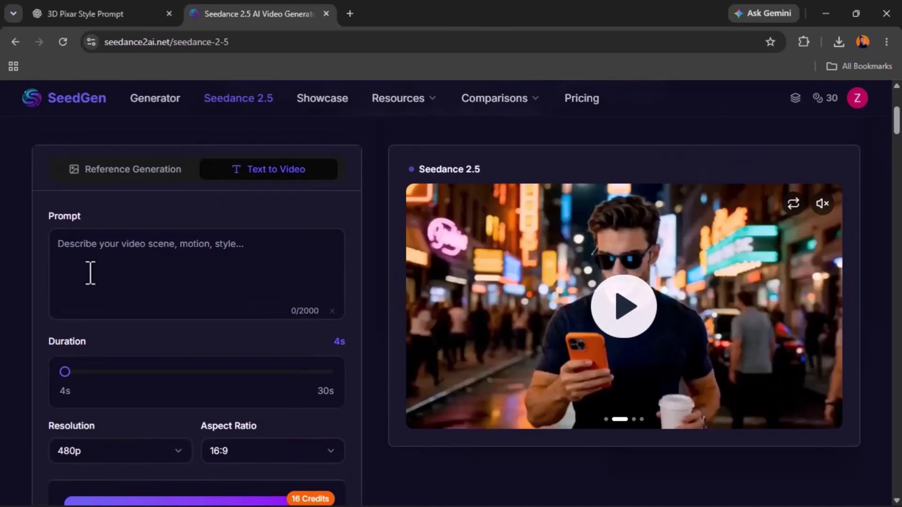
right_click(160, 245)
click(191, 357)
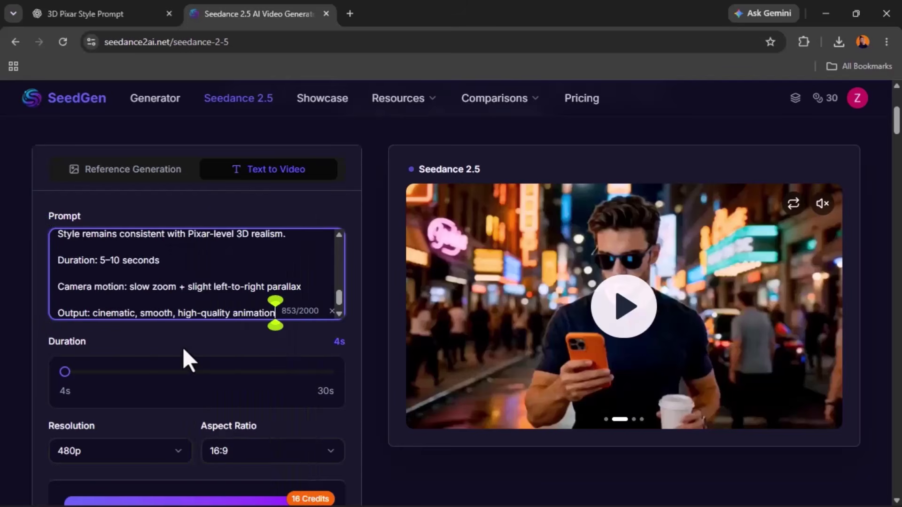
- Set the video duration to 6 seconds
scroll(151, 268, up, 5)
scroll(151, 278, down, 15)
scroll(214, 249, up, 15)
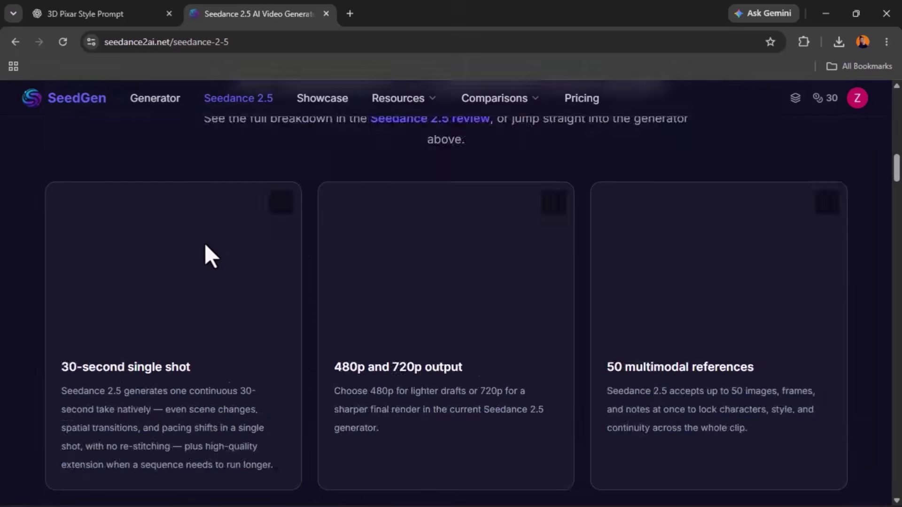
scroll(207, 255, down, 6)
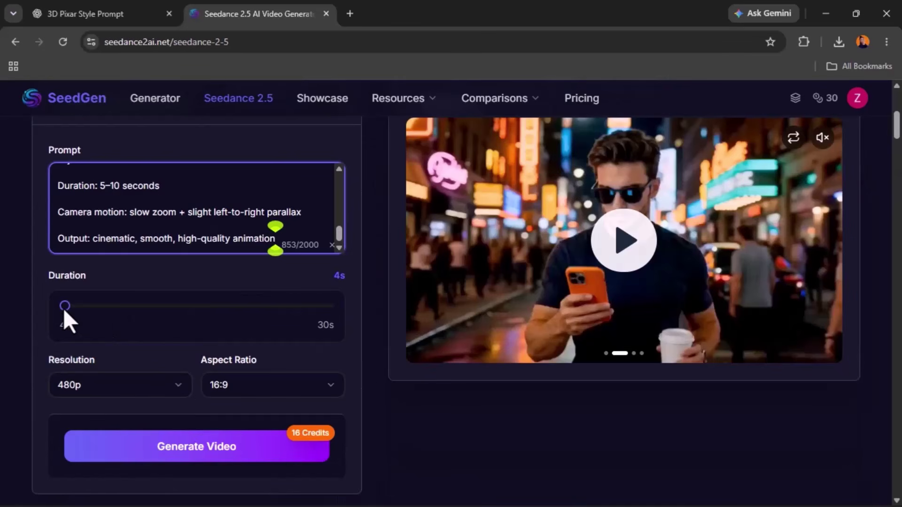
drag(66, 305, 74, 306)
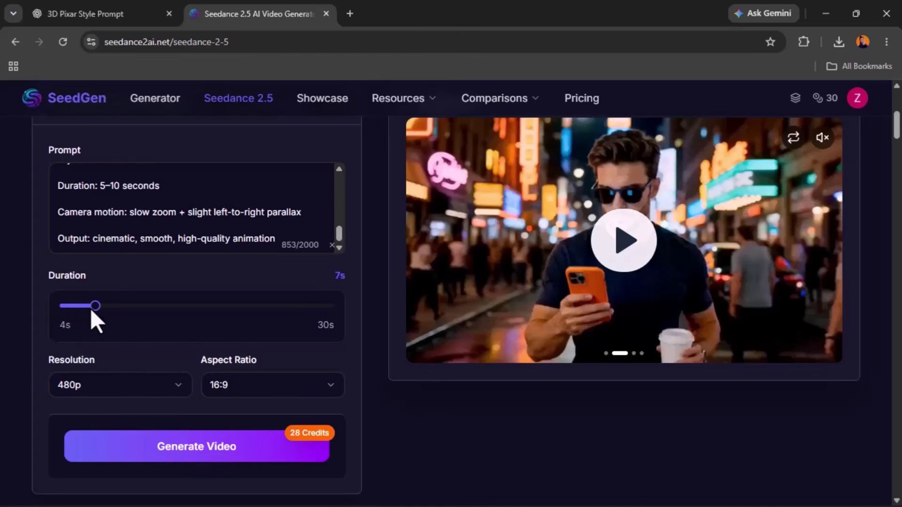
drag(103, 307, 111, 306)
drag(113, 306, 81, 310)
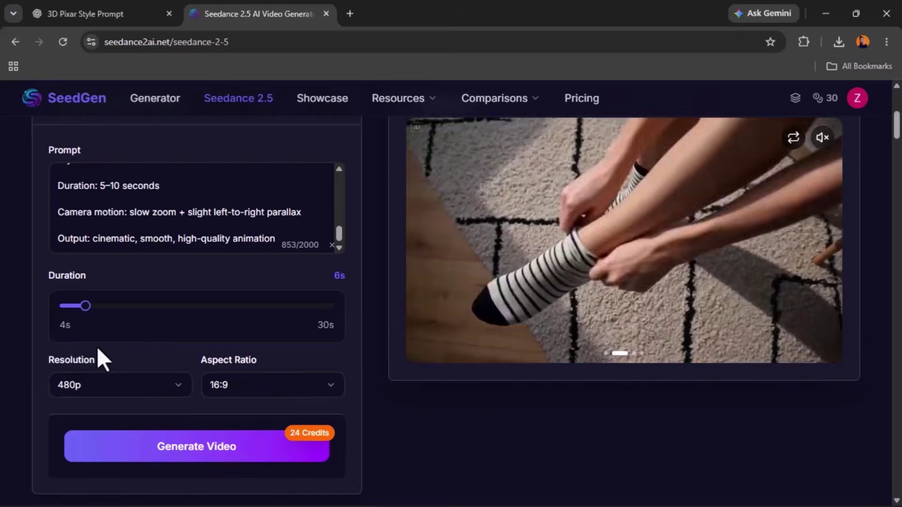
- Try the 720p resolution for the video and return it to 480p
click(159, 382)
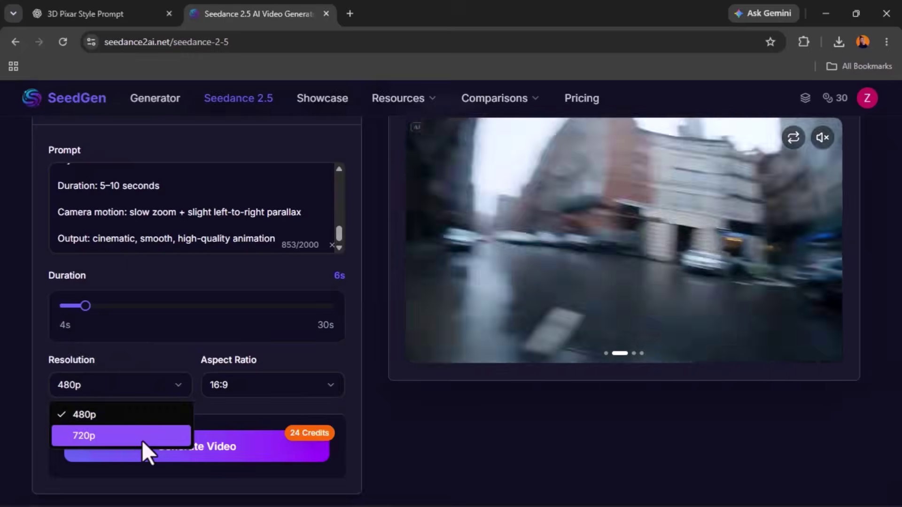
click(122, 437)
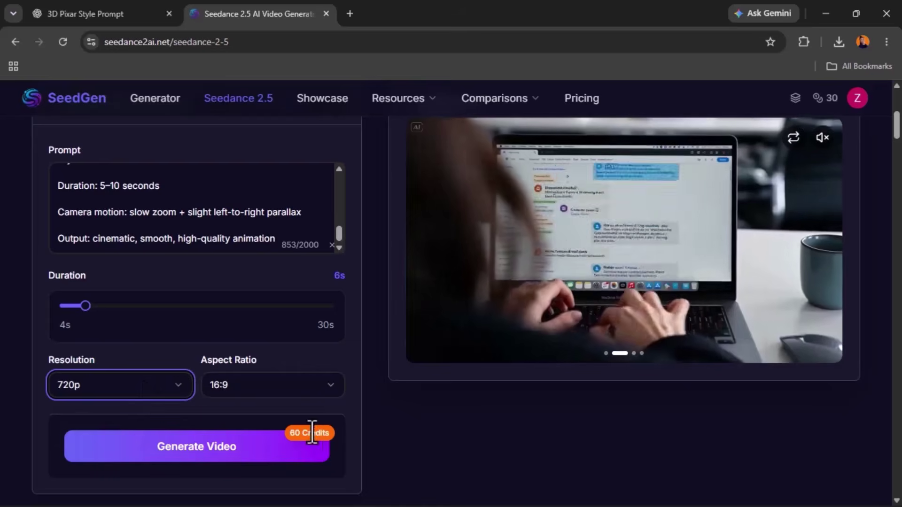
click(173, 377)
click(108, 412)
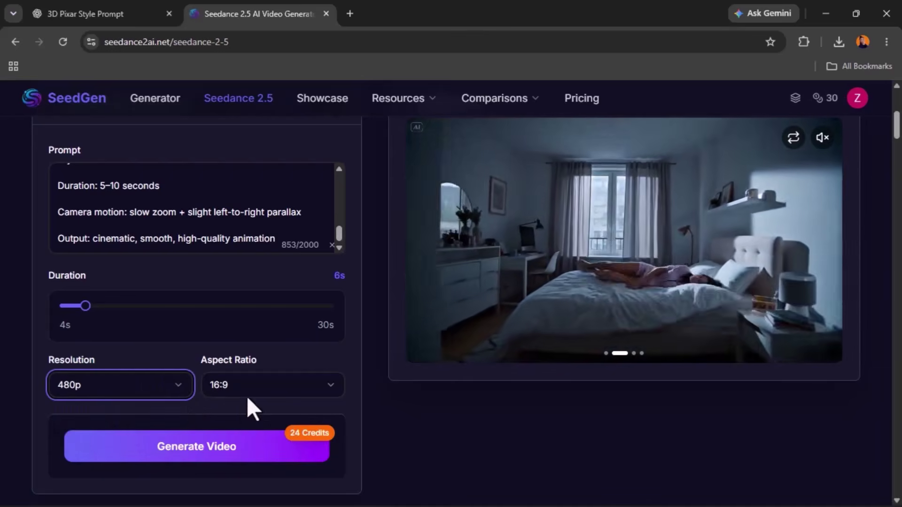
- Look over the generator settings, the preview clips and the Seedance 2.5 upgrade and showcase sections of the page
scroll(141, 329, down, 5)
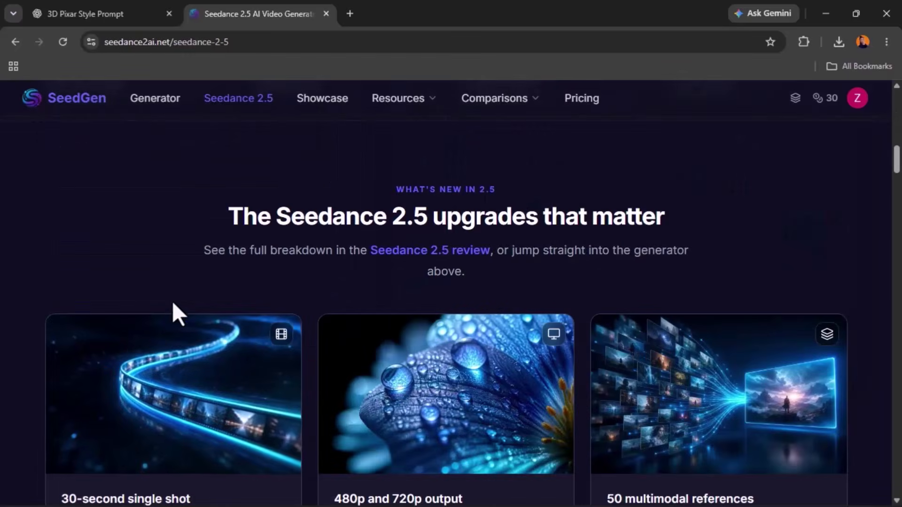
scroll(163, 312, up, 6)
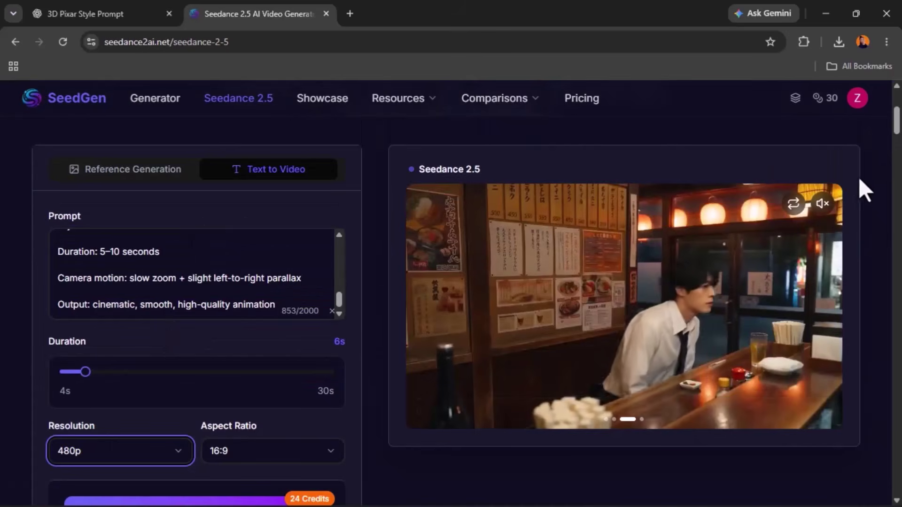
drag(899, 120, 897, 138)
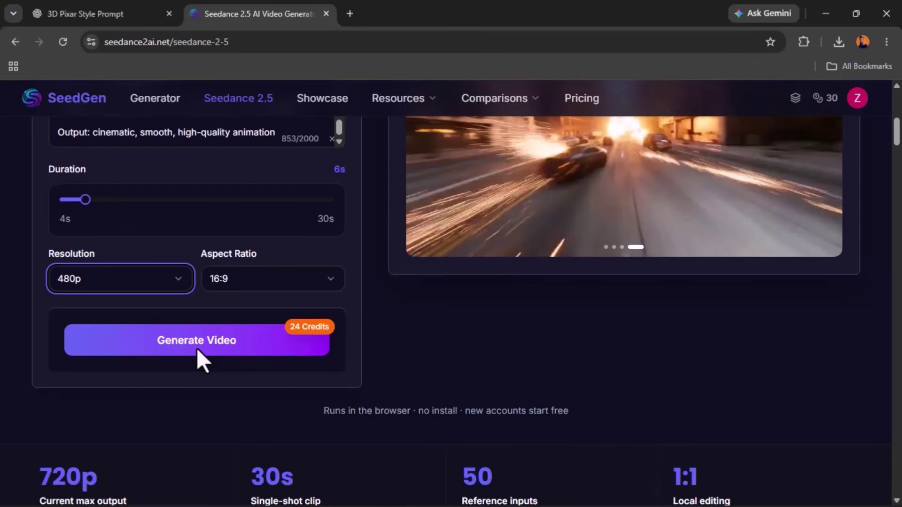
scroll(278, 263, up, 7)
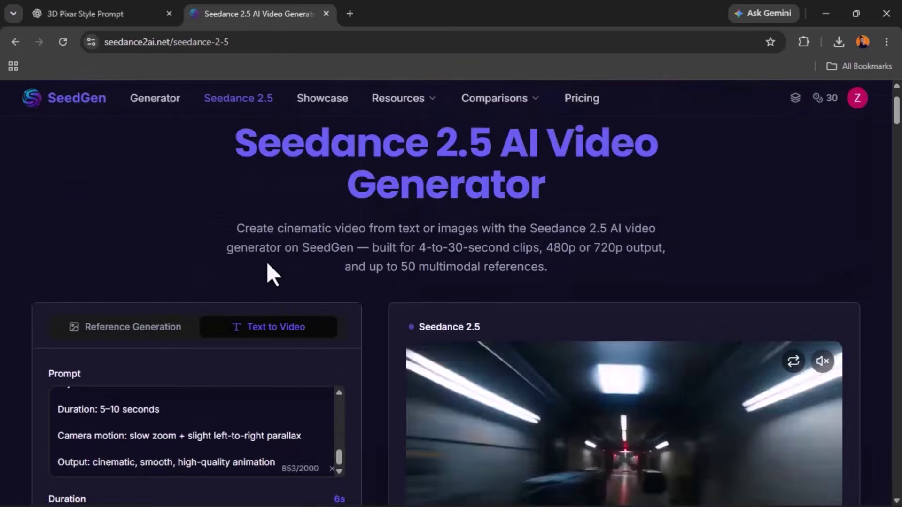
scroll(266, 277, down, 8)
scroll(164, 253, up, 7)
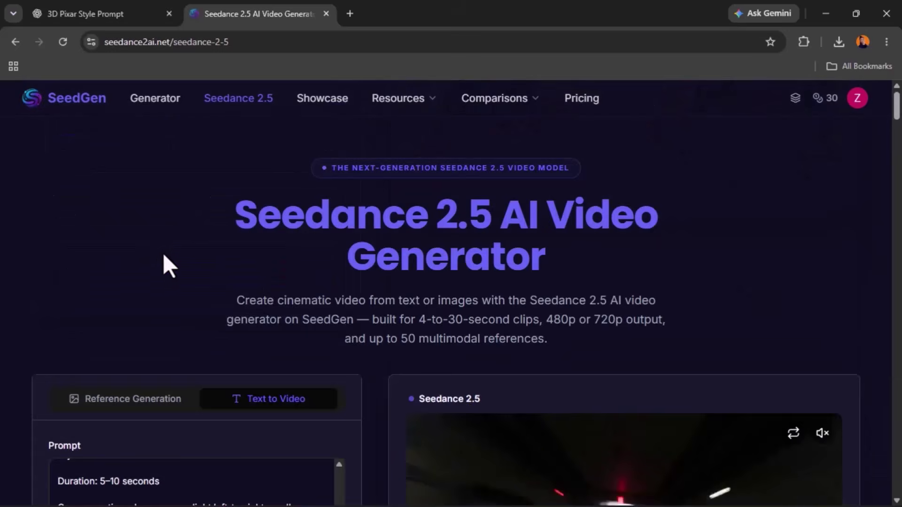
scroll(171, 272, down, 6)
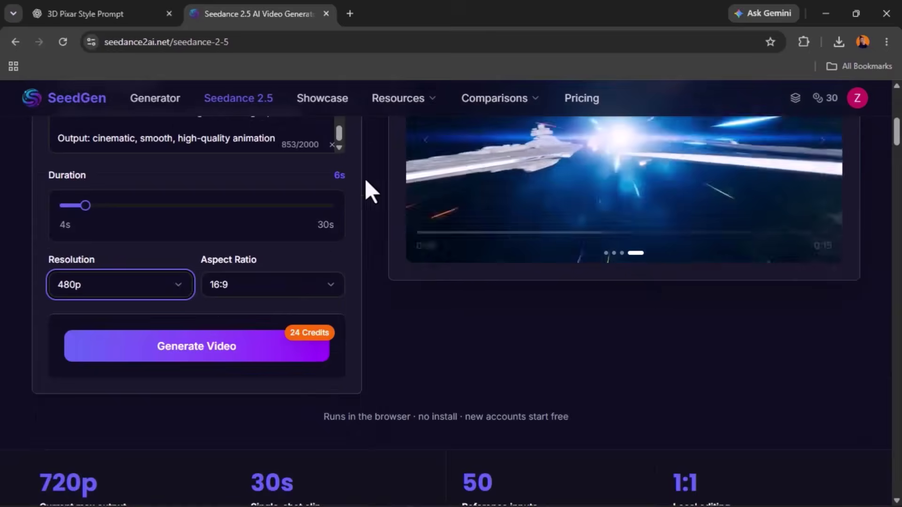
scroll(282, 282, up, 7)
scroll(281, 291, down, 6)
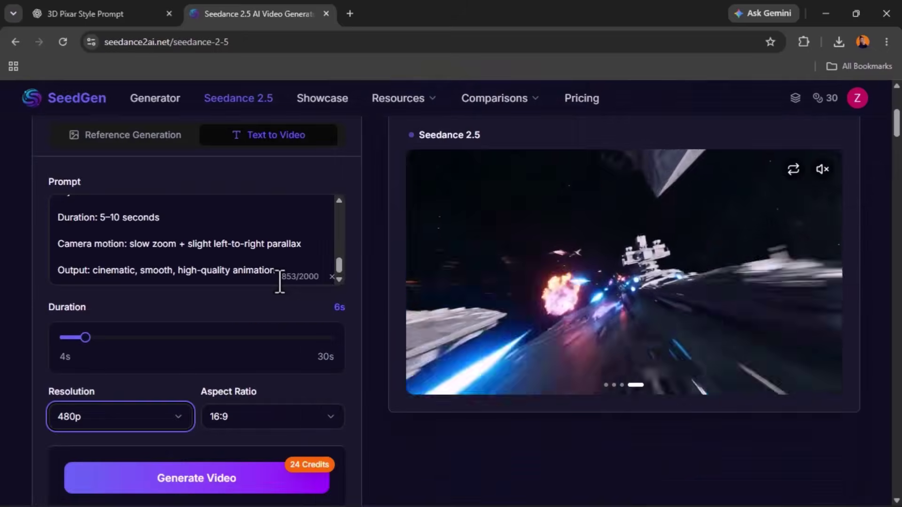
scroll(279, 280, down, 5)
scroll(277, 292, down, 4)
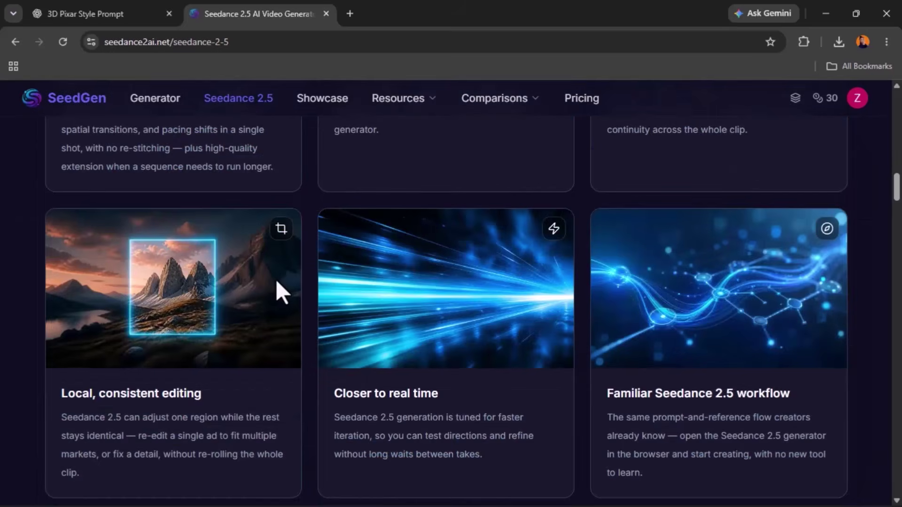
scroll(281, 292, up, 6)
scroll(276, 282, up, 3)
scroll(272, 287, down, 12)
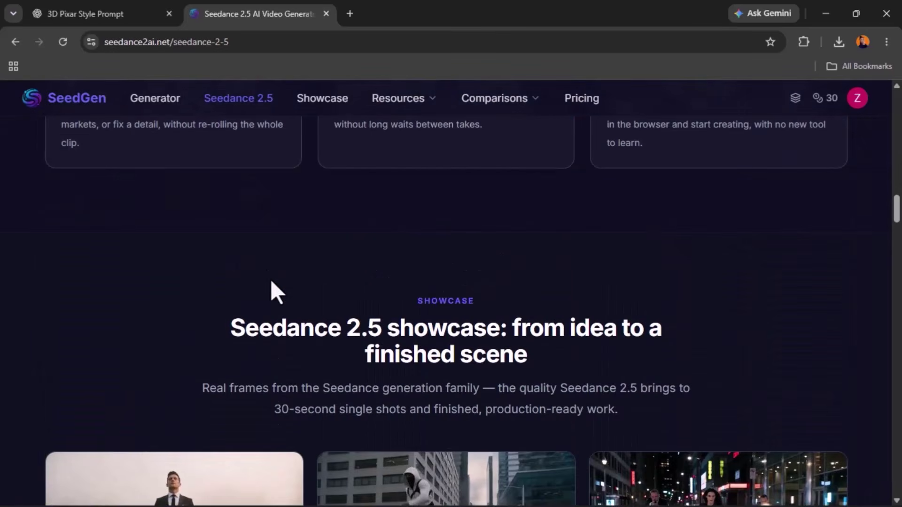
scroll(272, 287, up, 2)
scroll(272, 282, up, 10)
scroll(276, 291, down, 5)
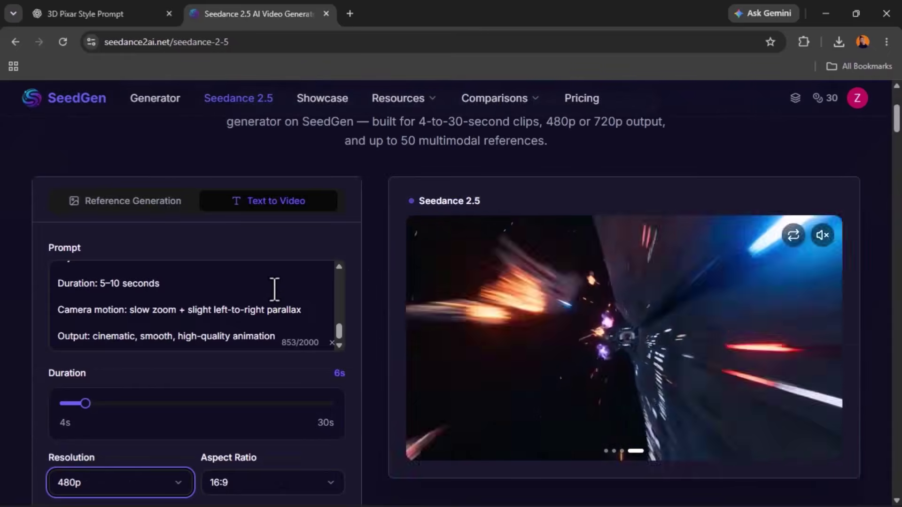
- Generate the video from the pasted prompt with the chosen settings and check its progress
scroll(215, 294, down, 4)
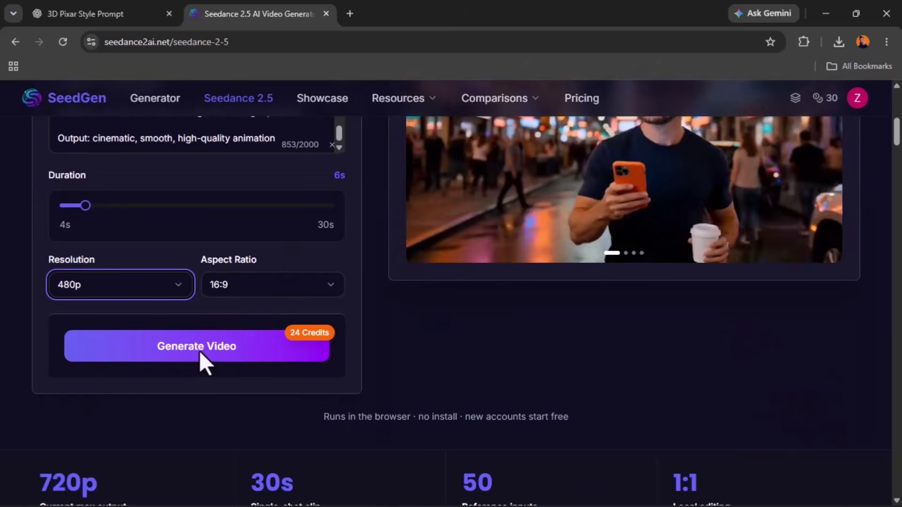
click(199, 346)
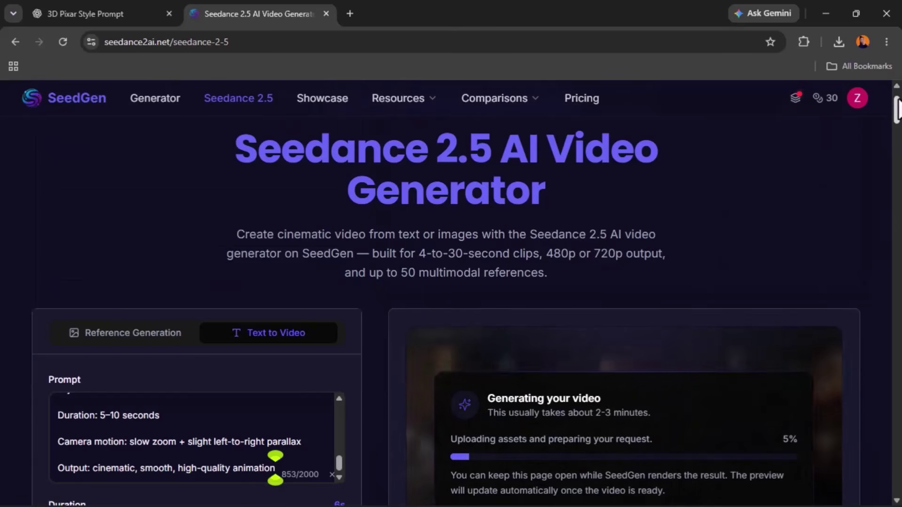
scroll(897, 127, down, 5)
scroll(894, 120, up, 1)
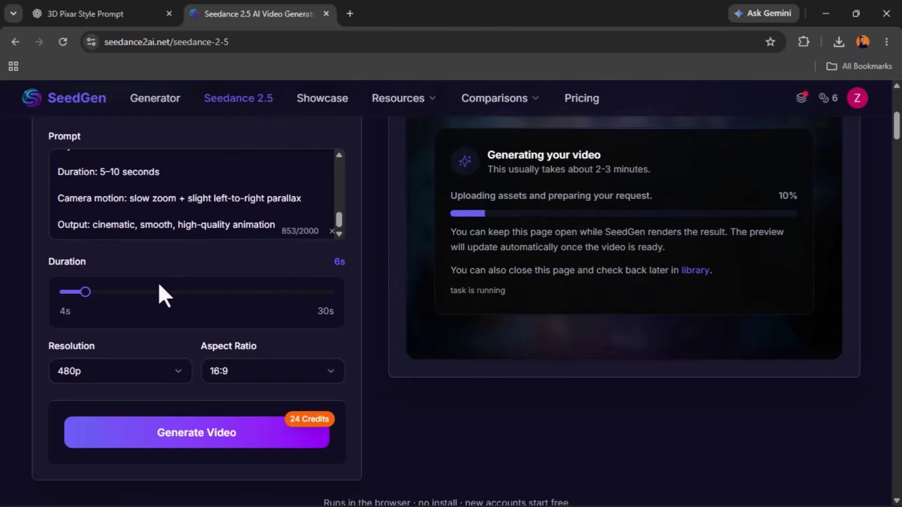
- Review the finished video and its prompt summary, and download the video
scroll(244, 275, up, 5)
scroll(385, 319, down, 3)
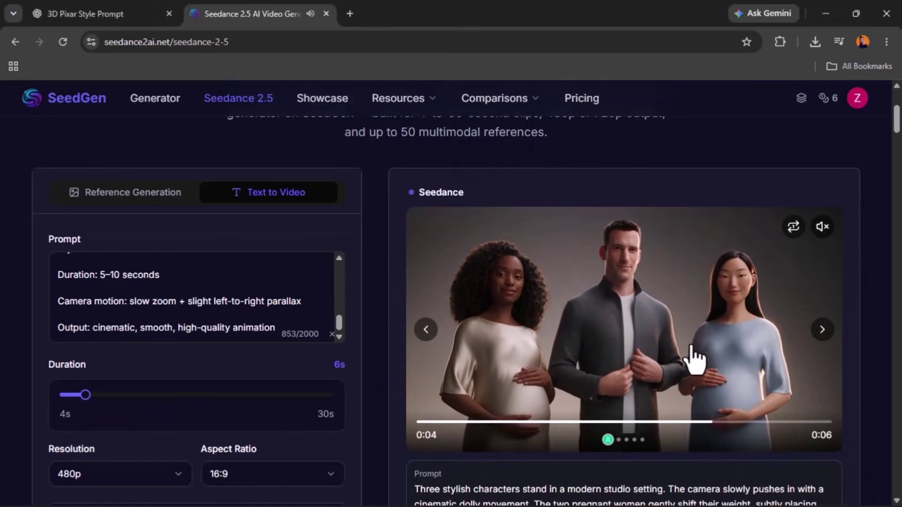
scroll(699, 363, up, 1)
scroll(697, 350, down, 9)
scroll(696, 351, up, 6)
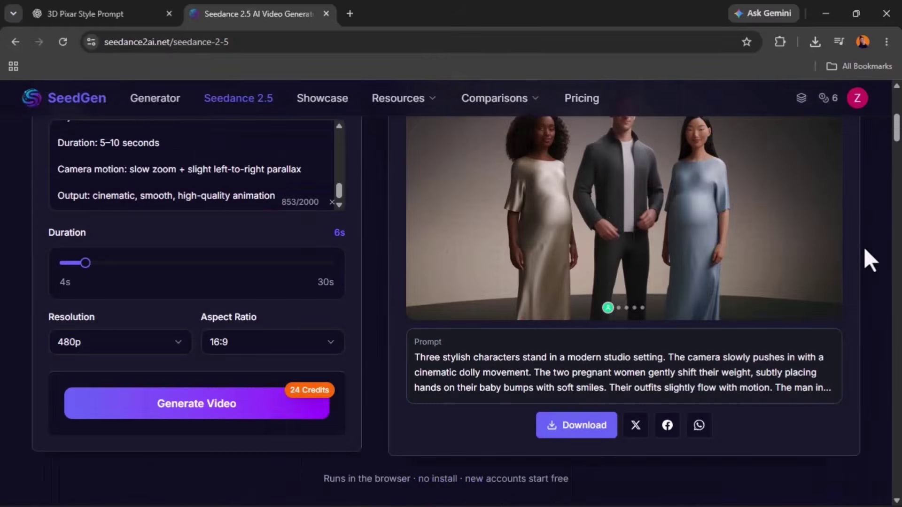
drag(896, 134, 898, 141)
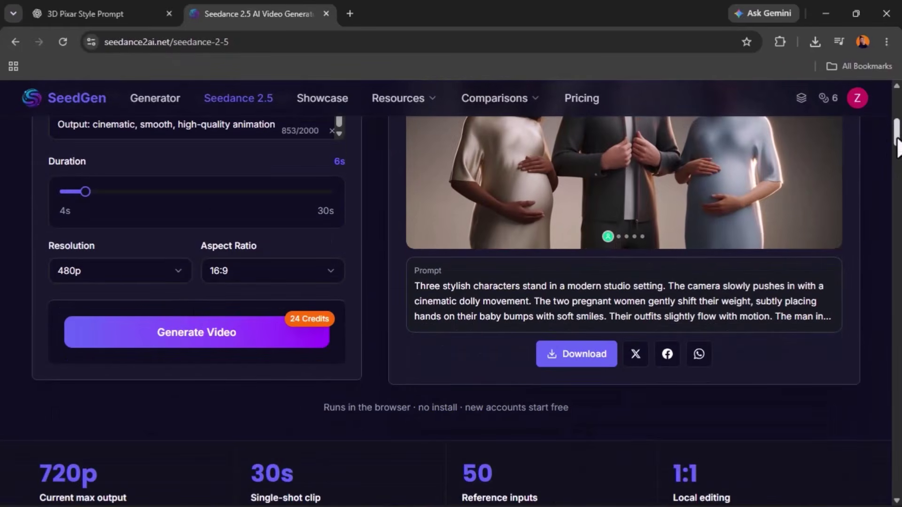
mouse_move(896, 138)
mouse_down()
mouse_move(893, 109)
mouse_move(897, 128)
mouse_up()
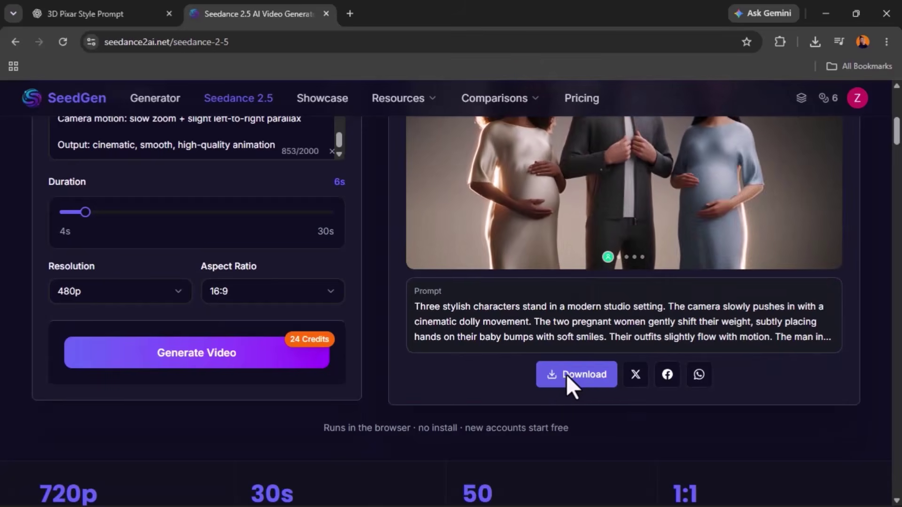
click(567, 376)
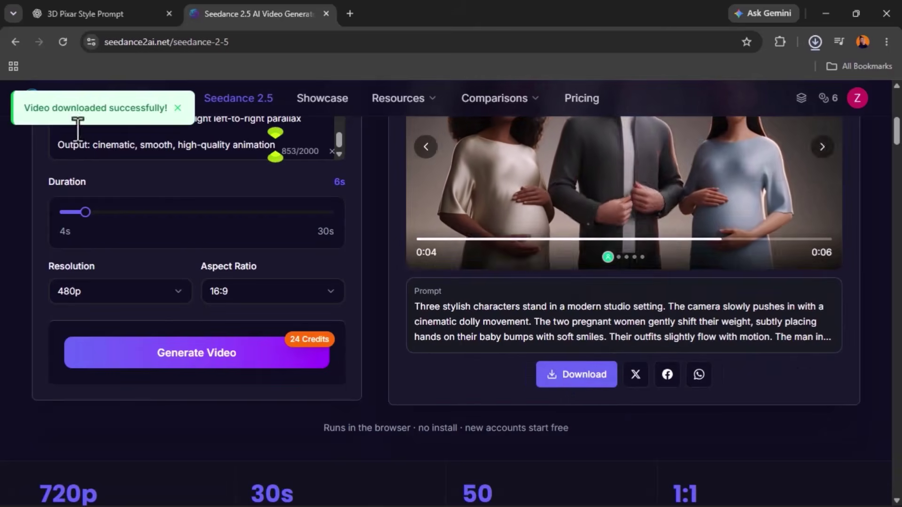
- Return to the preview, show the next clip after the generated video, and open the Seedance 2.0 generator page
scroll(601, 219, up, 10)
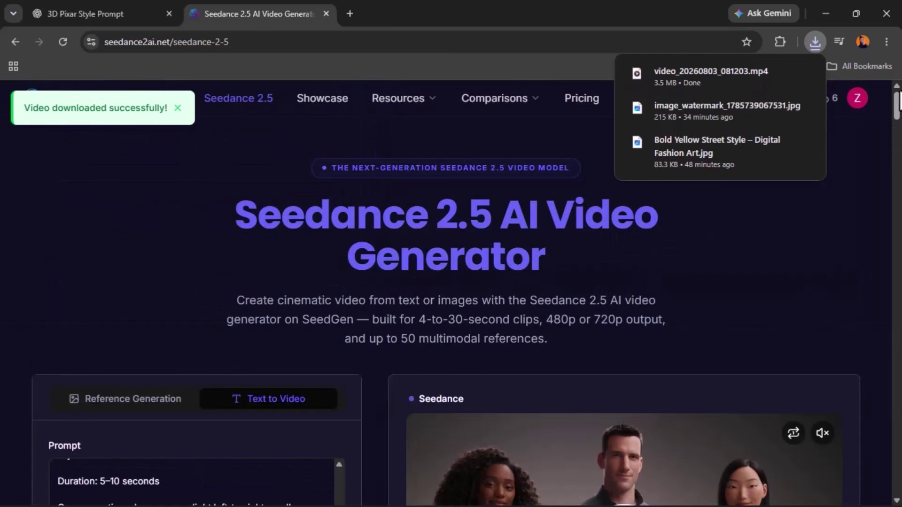
drag(897, 98, 898, 119)
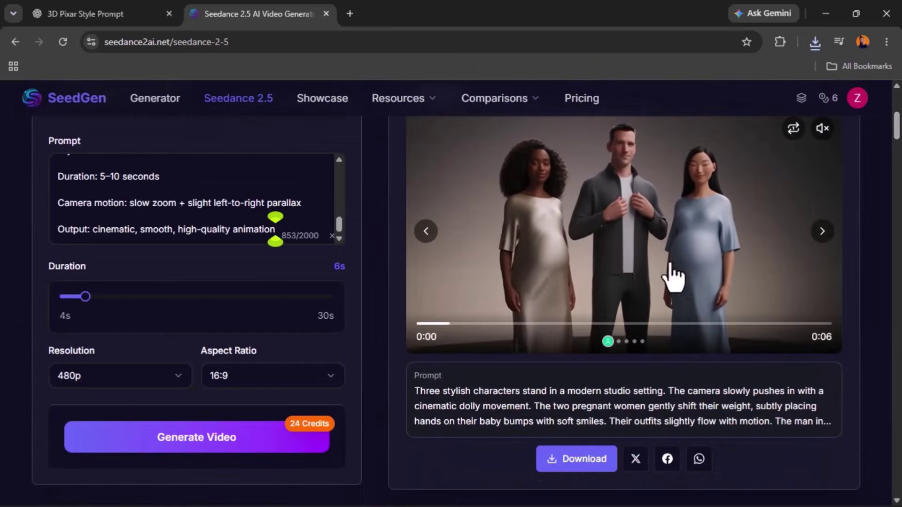
click(619, 342)
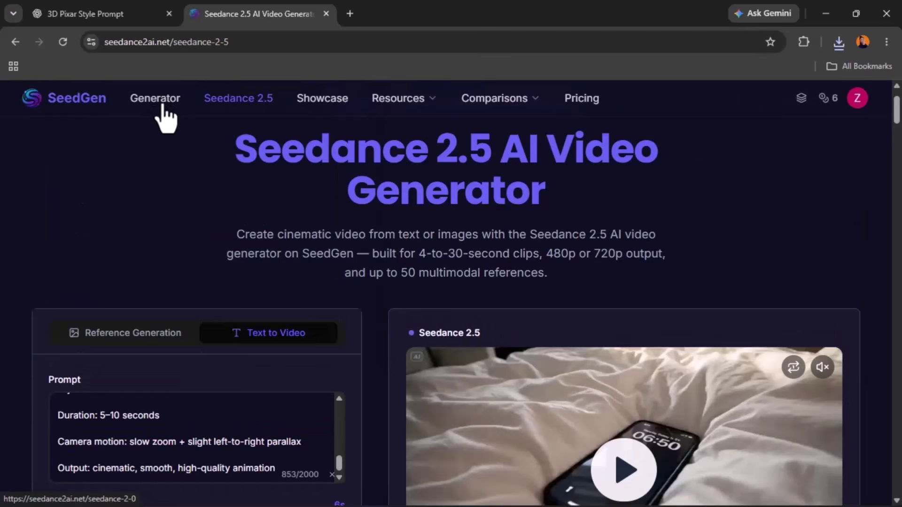
click(163, 103)
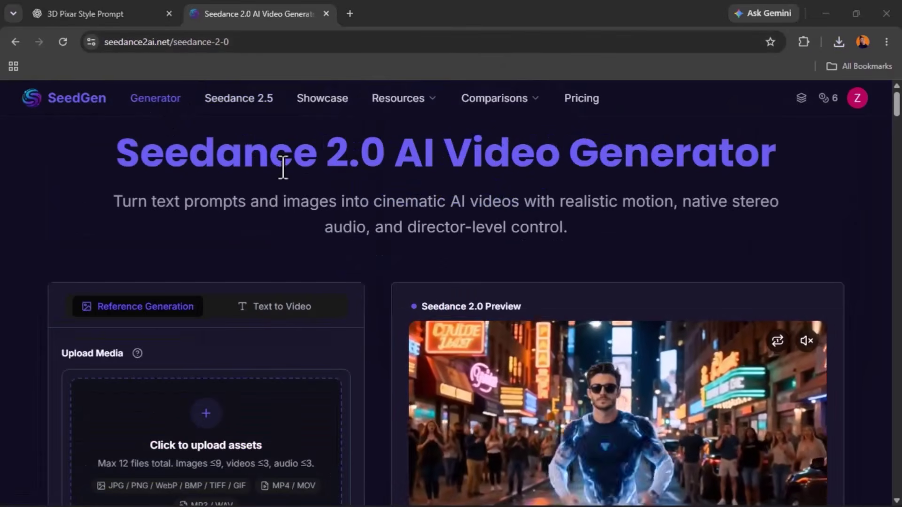
- Examine the Seedance 2.0 generator page's upload limits, prompt field, and duration, resolution, aspect ratio and audio settings
drag(111, 153, 380, 155)
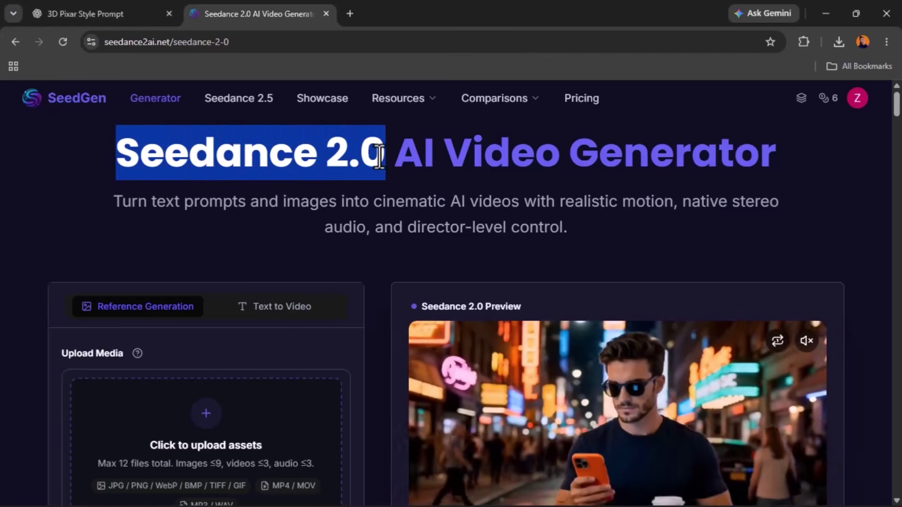
drag(205, 100, 247, 99)
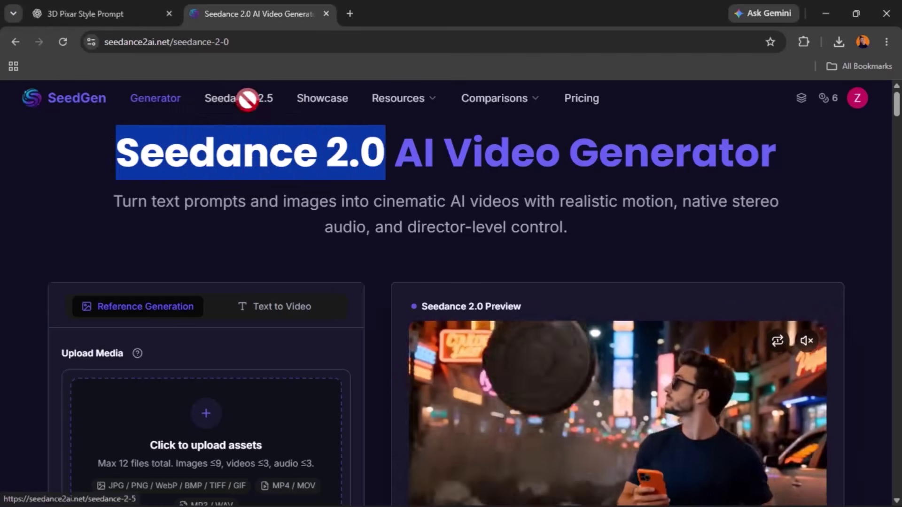
scroll(238, 338, down, 3)
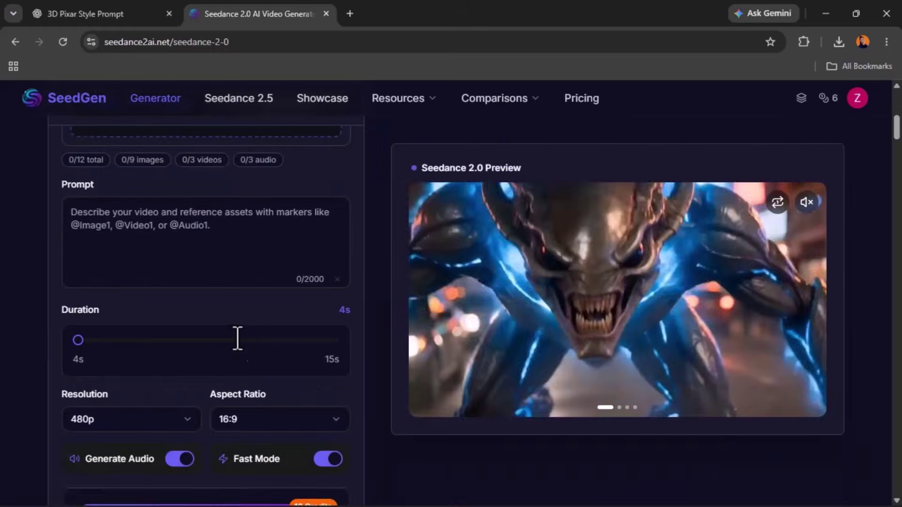
scroll(234, 329, up, 7)
scroll(286, 314, down, 16)
scroll(285, 311, up, 16)
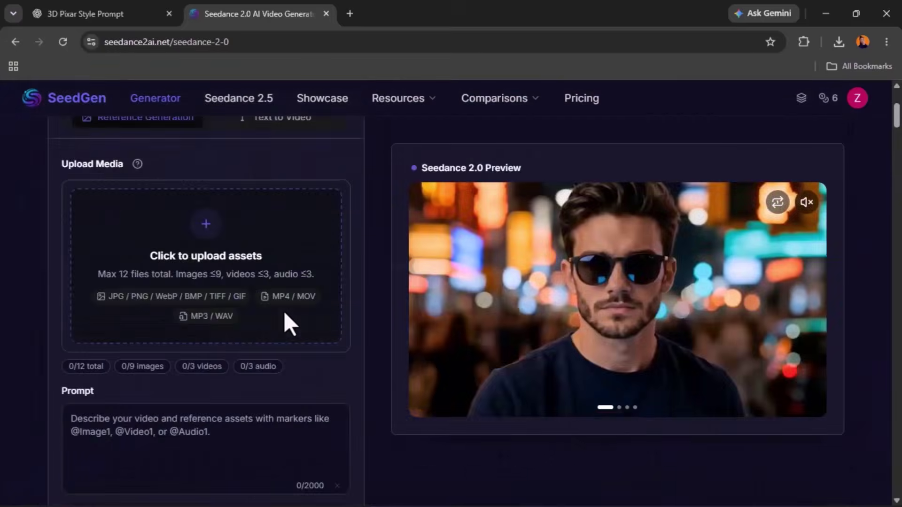
scroll(287, 322, down, 12)
scroll(282, 341, down, 2)
scroll(282, 333, up, 15)
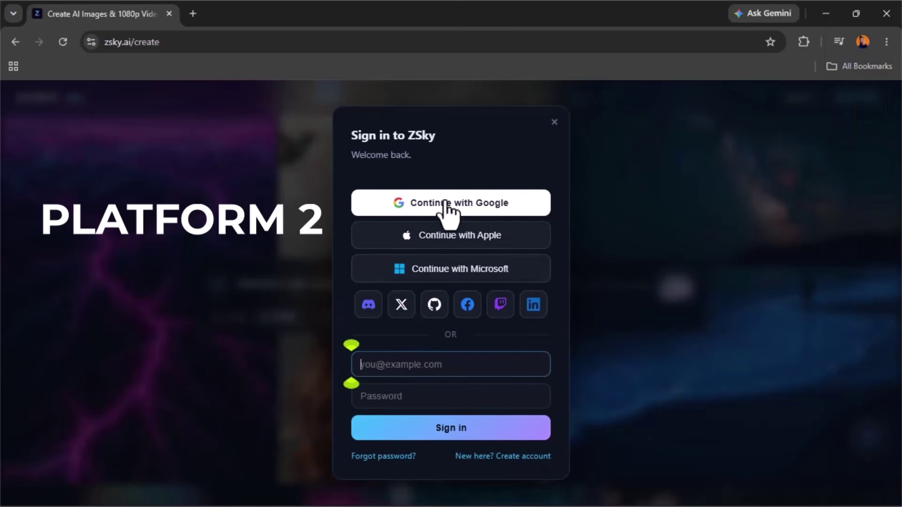
- Sign in to ZSky with the Google account and compare the image and video modes, ending on video
click(492, 215)
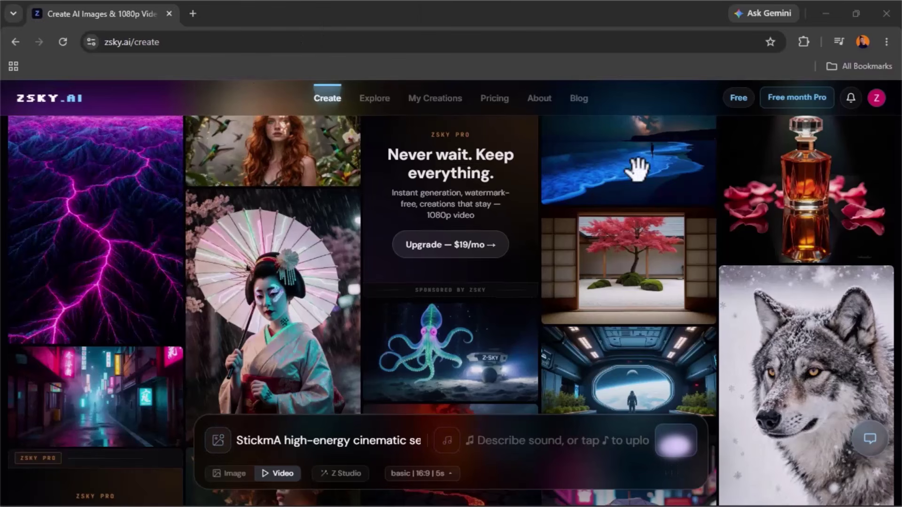
click(267, 475)
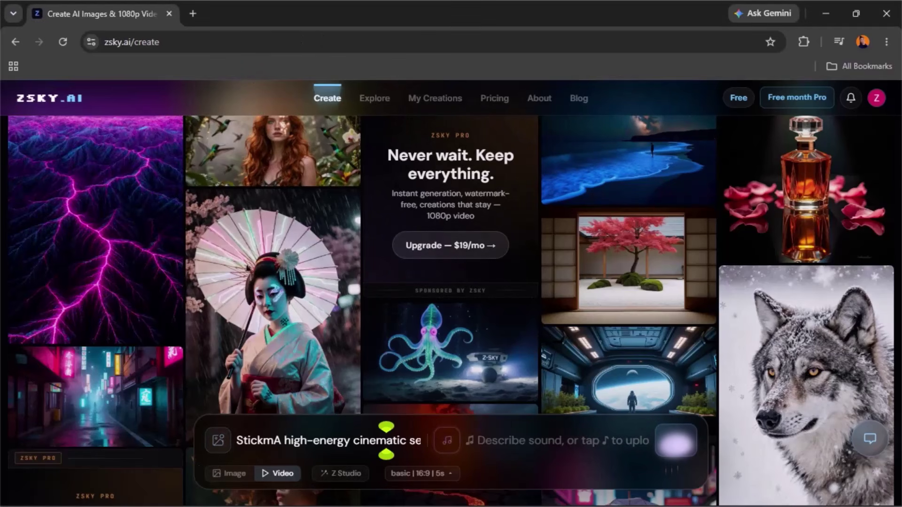
click(234, 474)
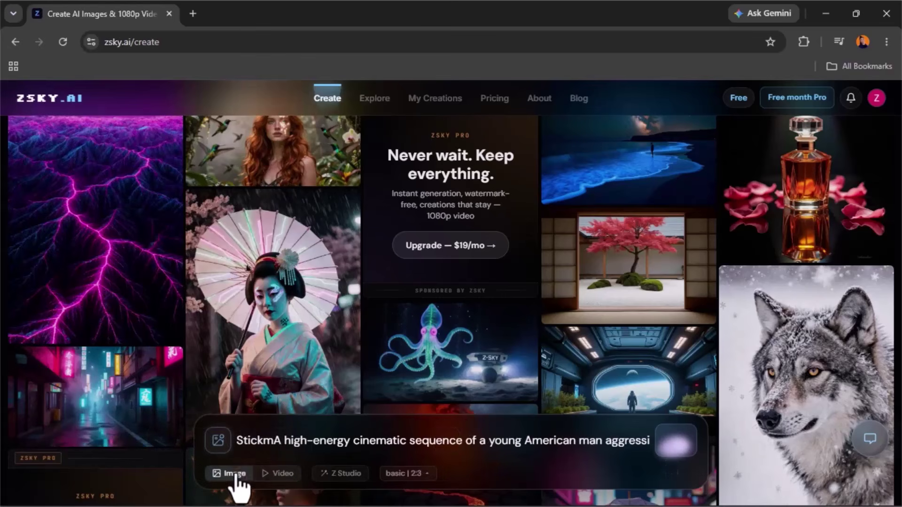
click(281, 474)
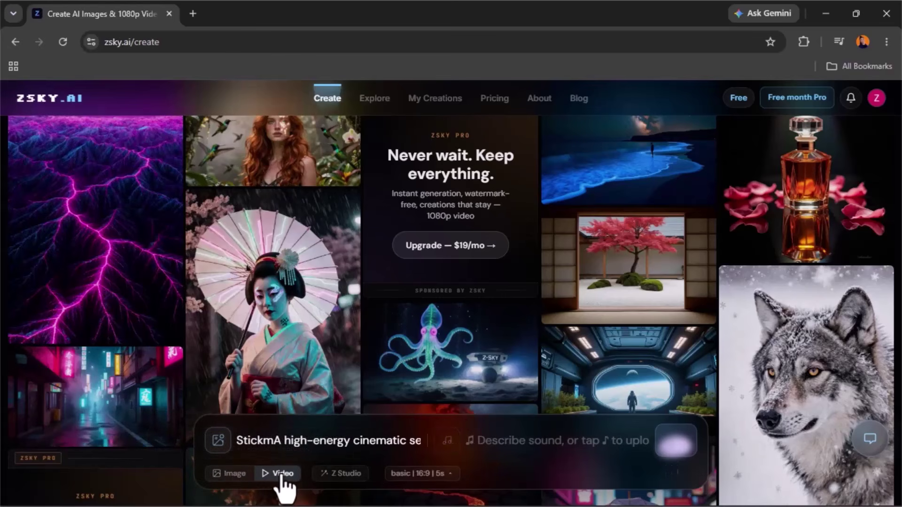
- Open the Z Studio workflow node canvas and skip its introductory tour
click(347, 476)
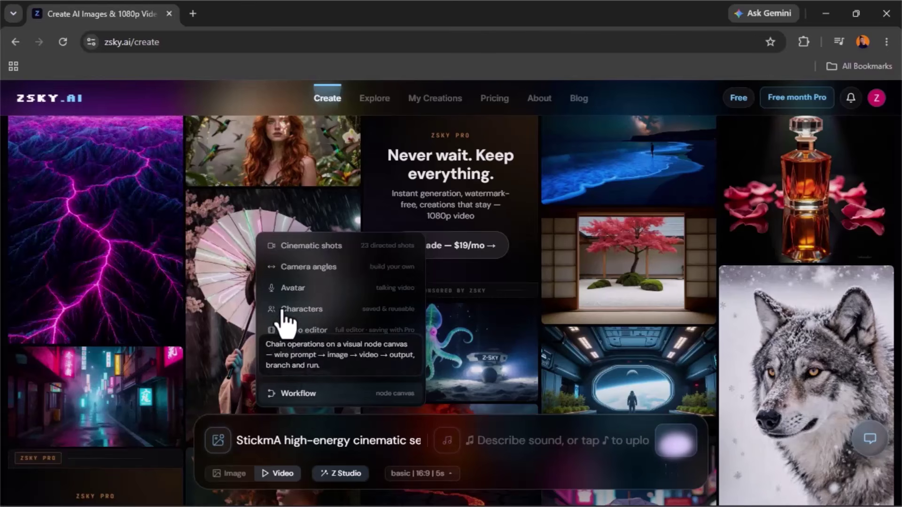
click(301, 394)
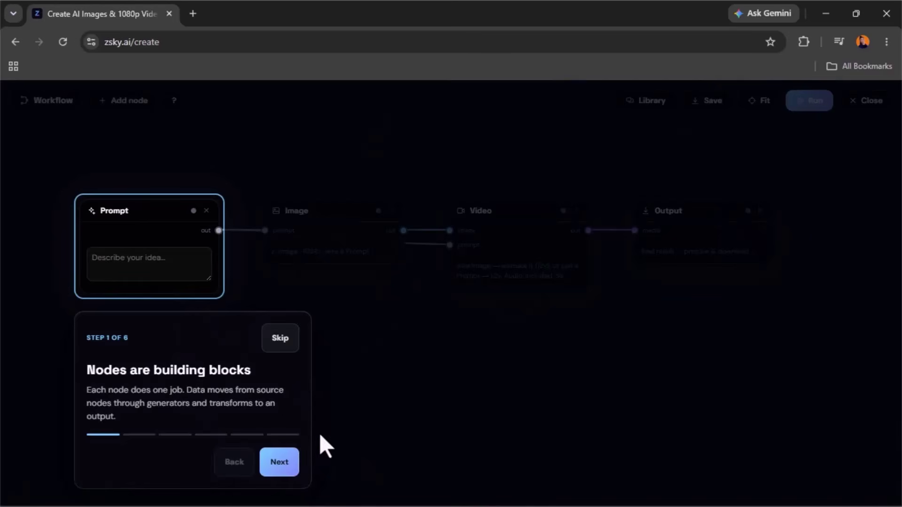
click(280, 338)
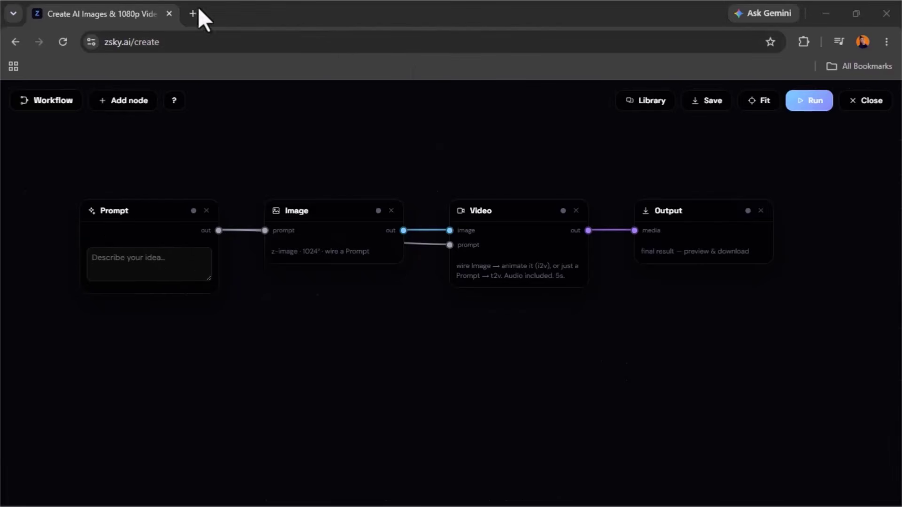
- Enter "generate a cinematic scene of a driving car with people inside having great time" as the workflow's prompt, run it and view the results
click(144, 274)
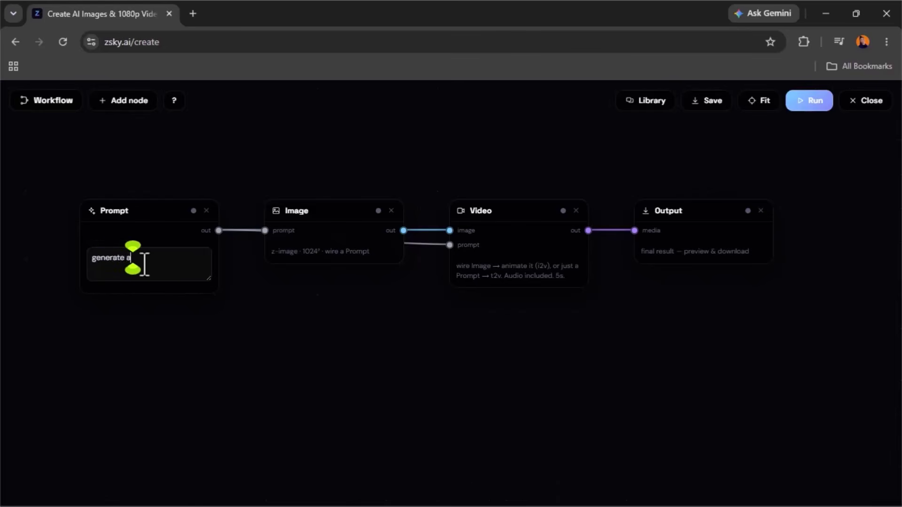
text(generate a)
text(c)
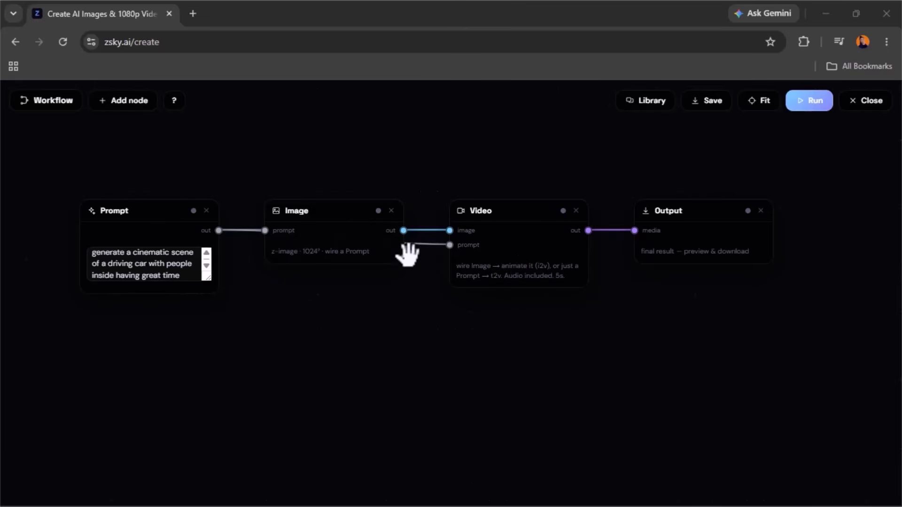
click(809, 104)
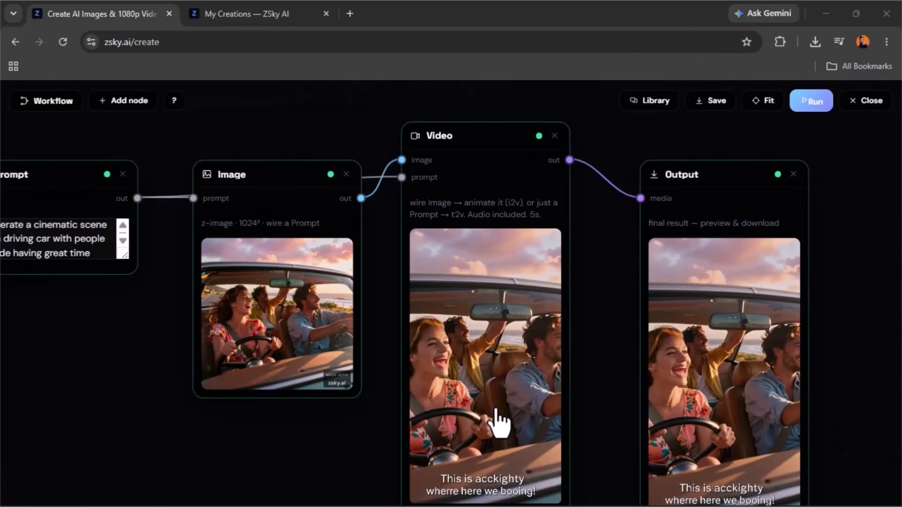
scroll(498, 425, up, 3)
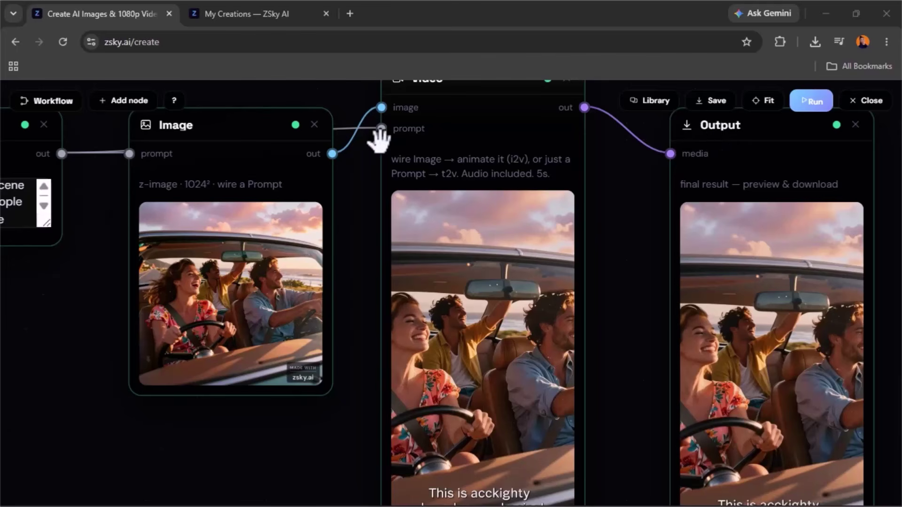
scroll(463, 136, up, 5)
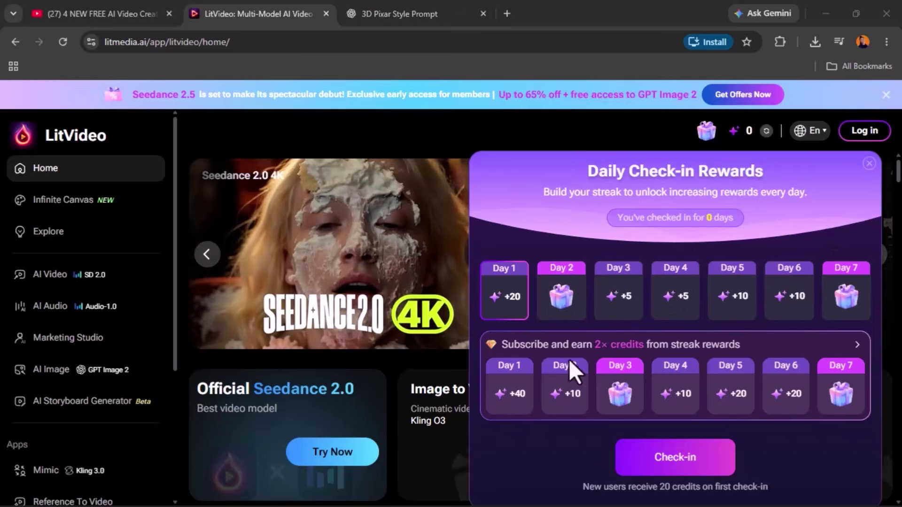
- On the LitVideo site, look over the premium plans and the first check-in offer for new users
click(534, 370)
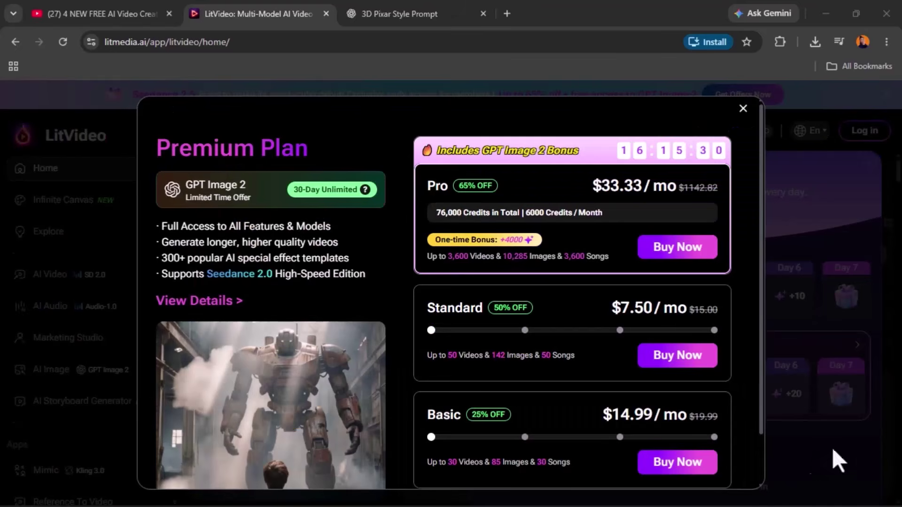
click(744, 112)
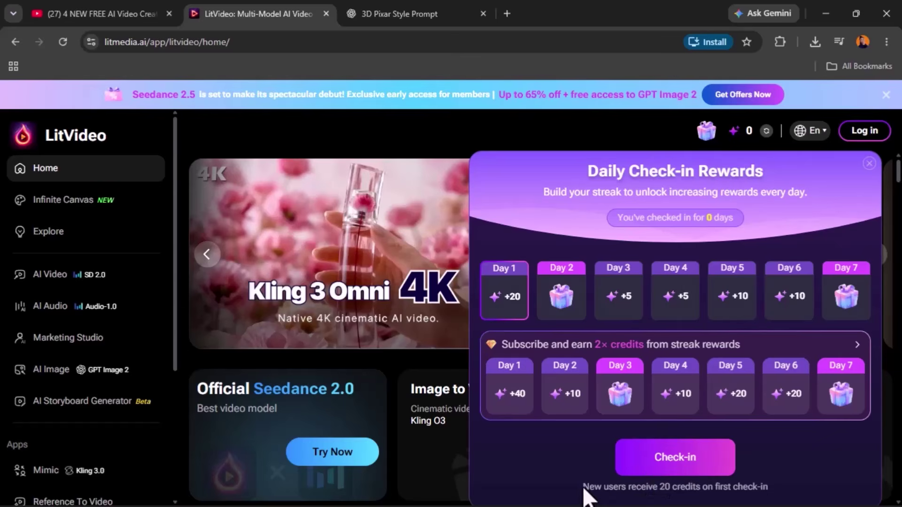
drag(673, 489, 774, 492)
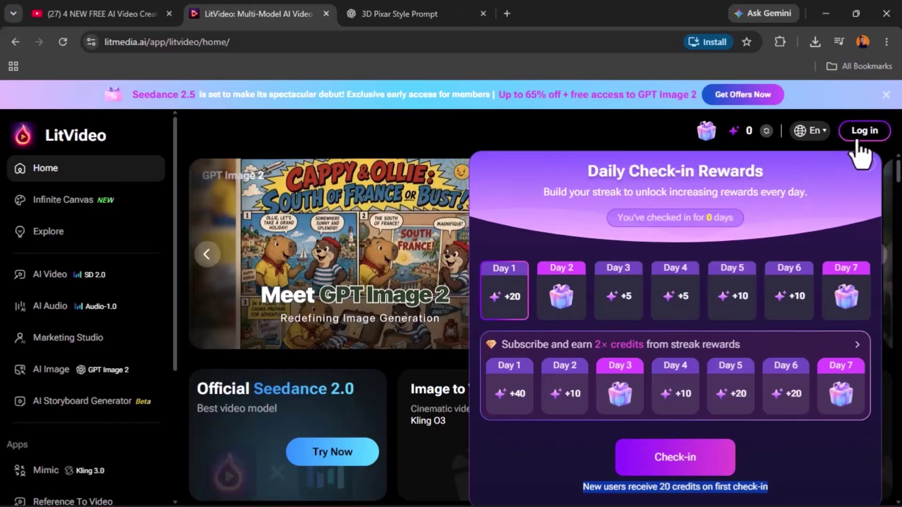
- Log in to LitVideo with the Google account and claim the Day 1 check-in reward
click(864, 133)
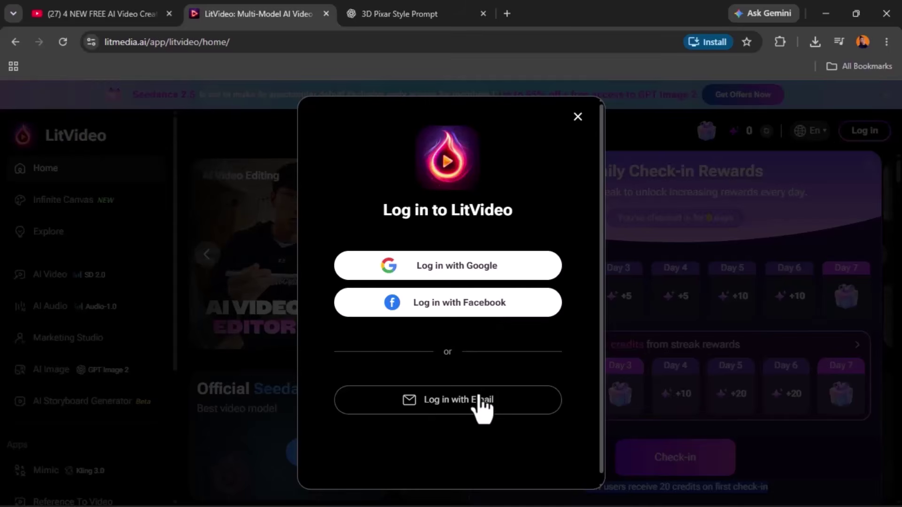
click(479, 265)
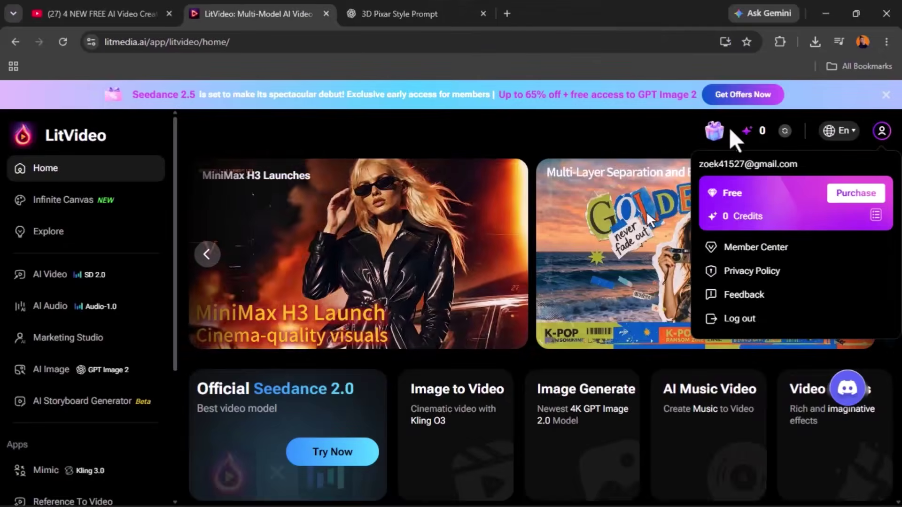
click(718, 133)
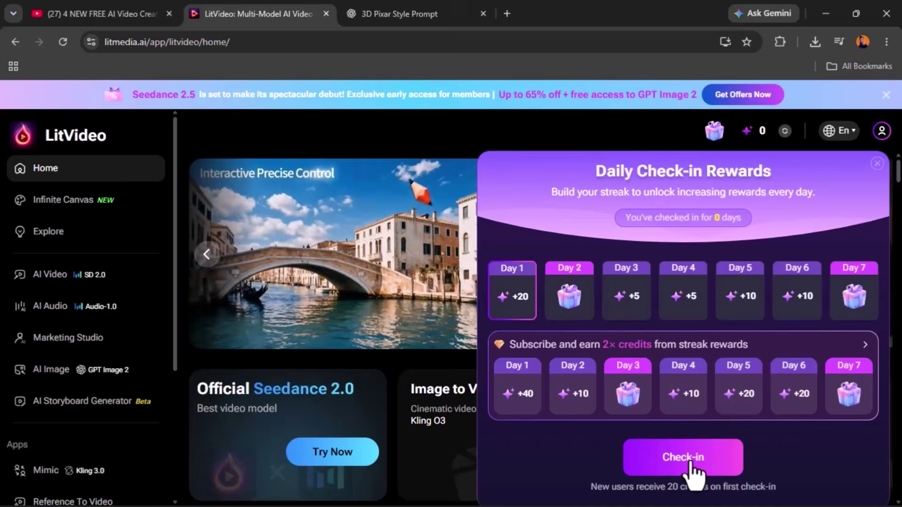
click(690, 464)
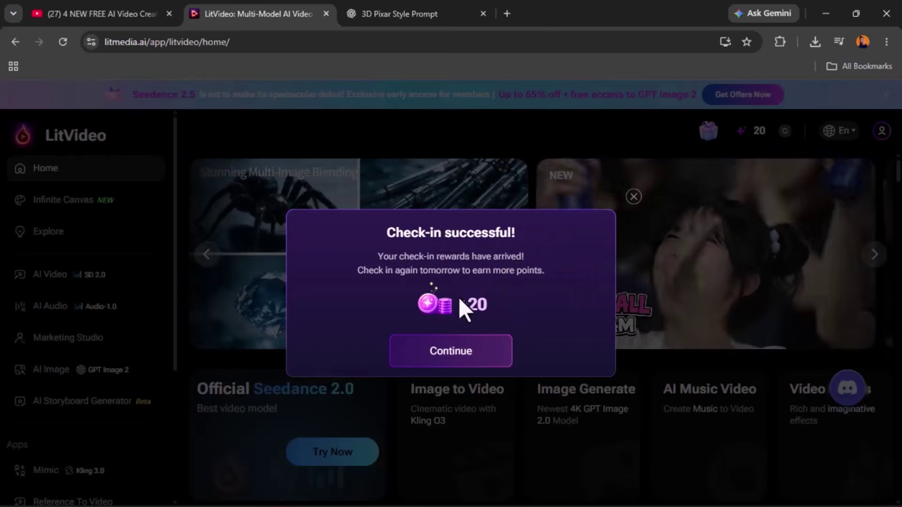
click(459, 359)
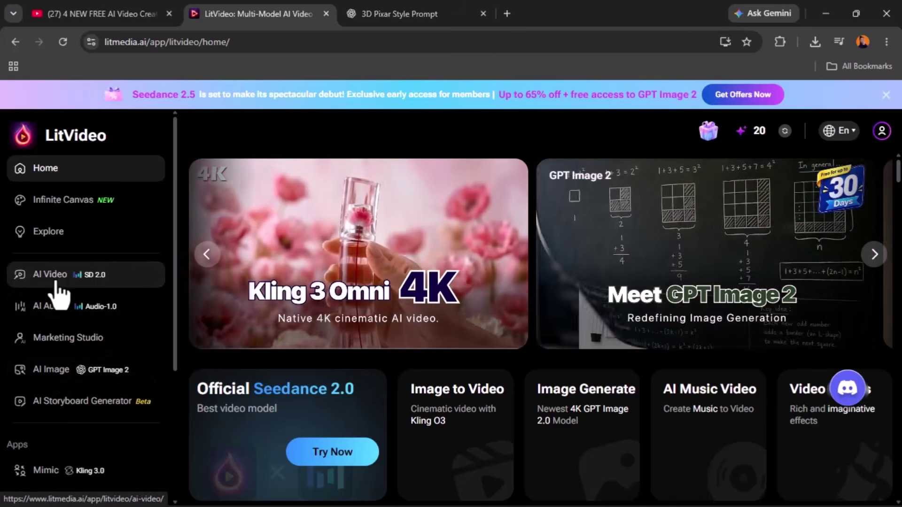
- Open the AI Text to Video generator, choose the Seedance 1.0 model and look over its settings
click(74, 284)
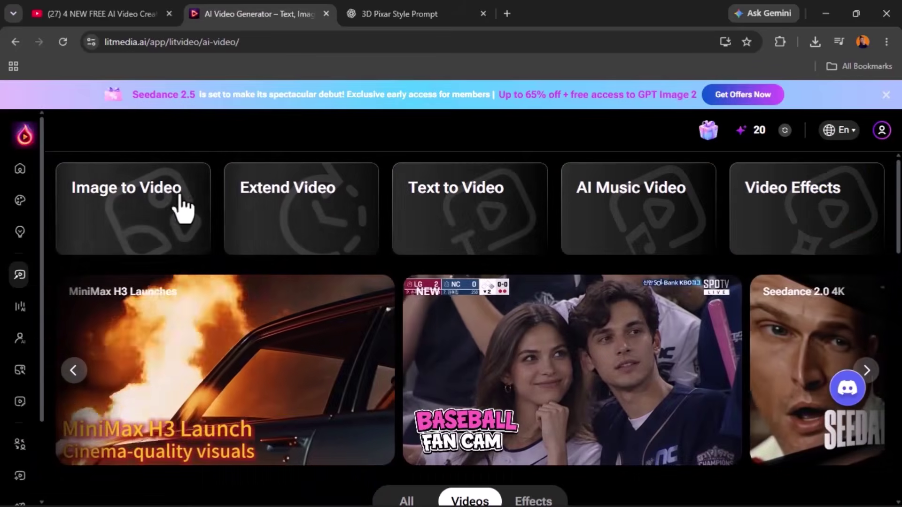
click(477, 212)
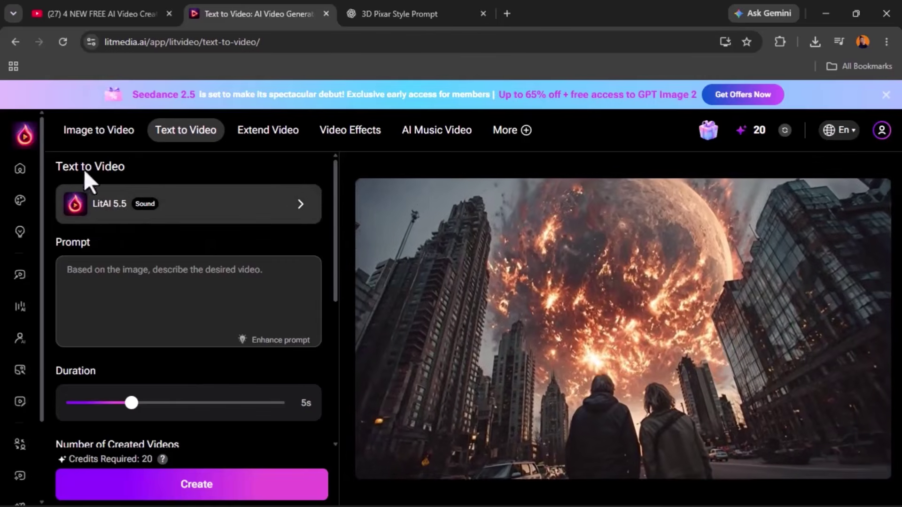
click(284, 203)
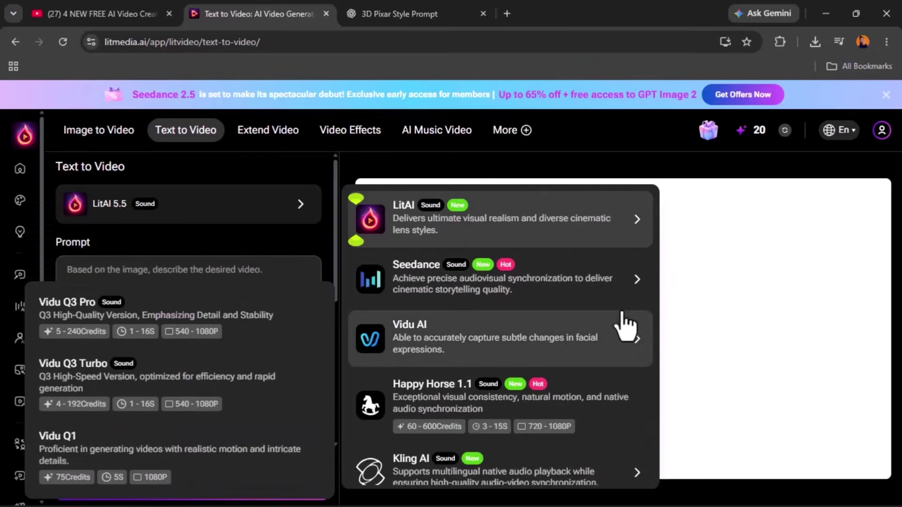
mouse_move(539, 291)
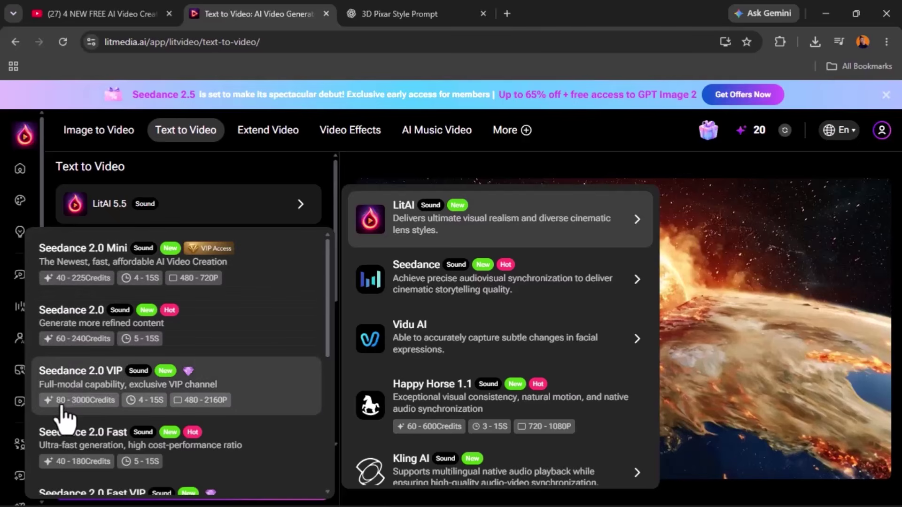
click(84, 459)
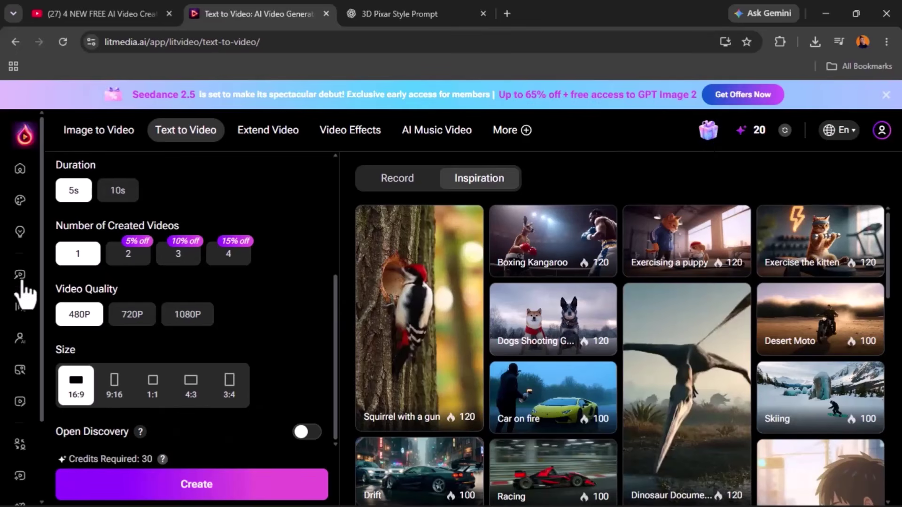
scroll(167, 256, up, 4)
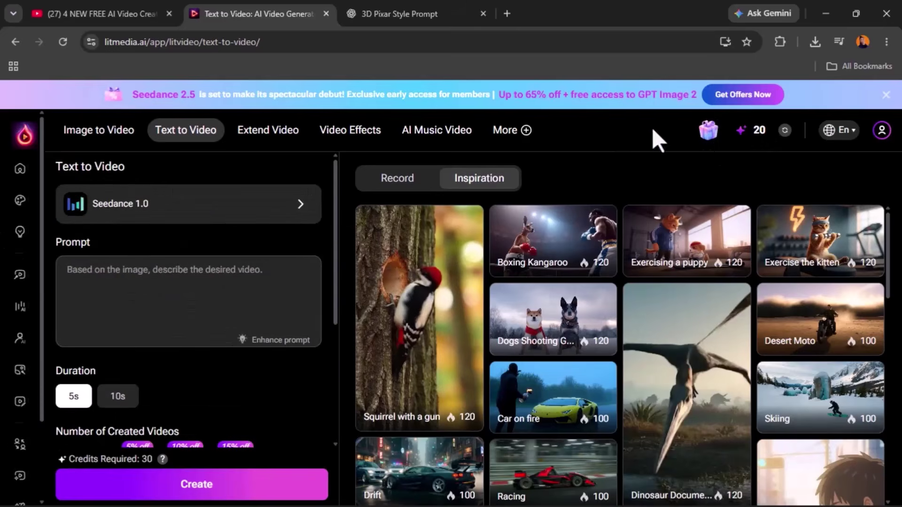
- Show the daily check-in rewards again and switch the video model to Seedance 2.0 Mini
click(709, 130)
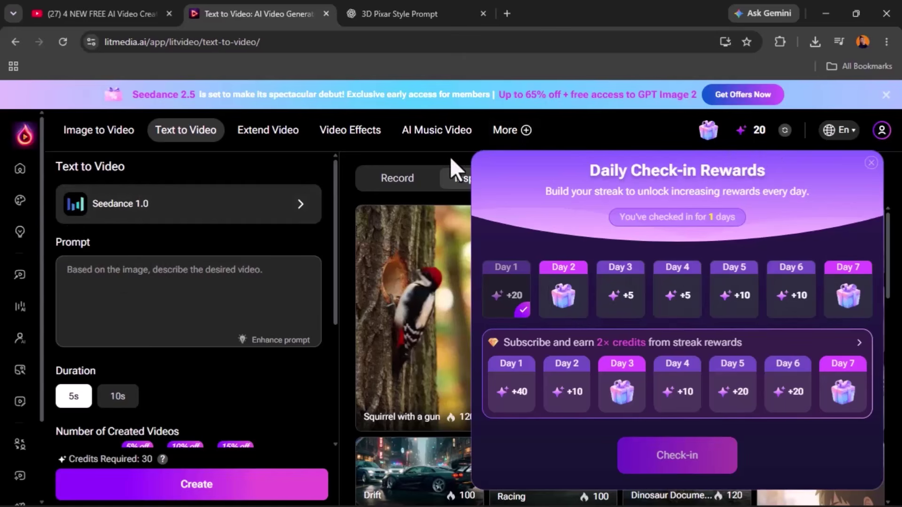
click(245, 219)
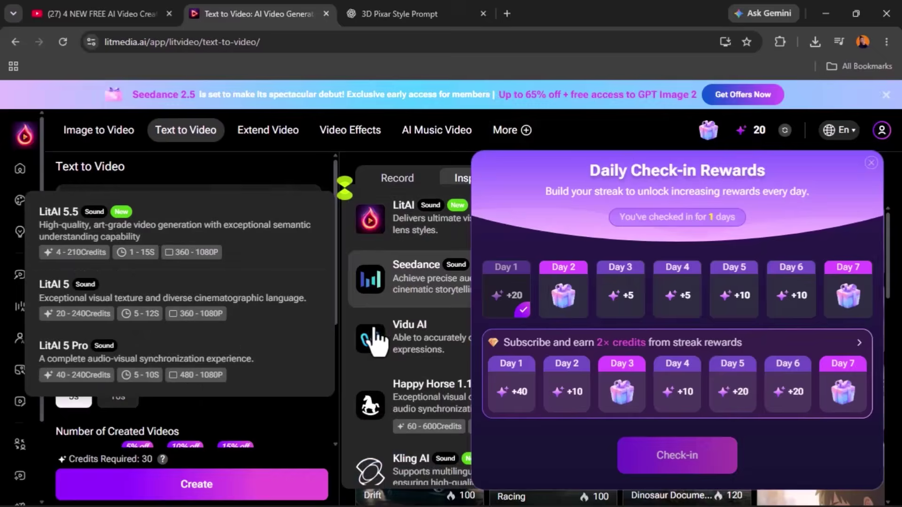
mouse_move(369, 292)
click(144, 284)
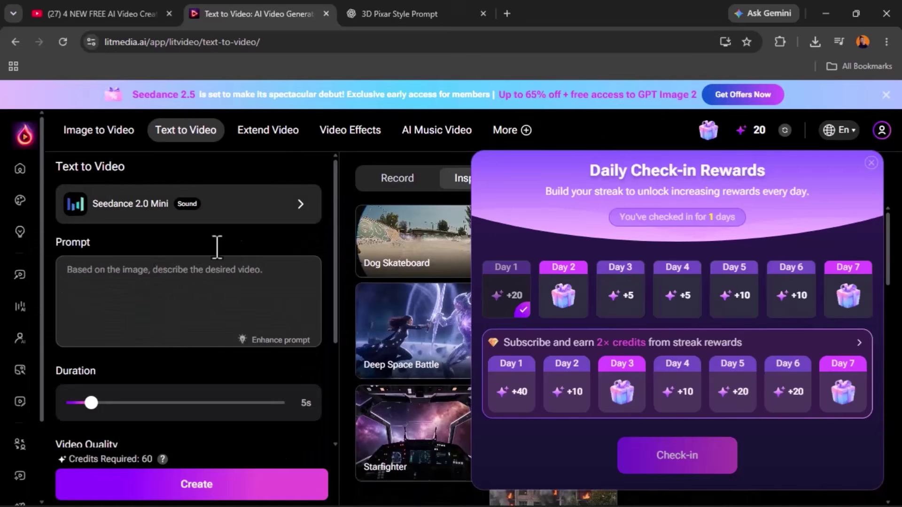